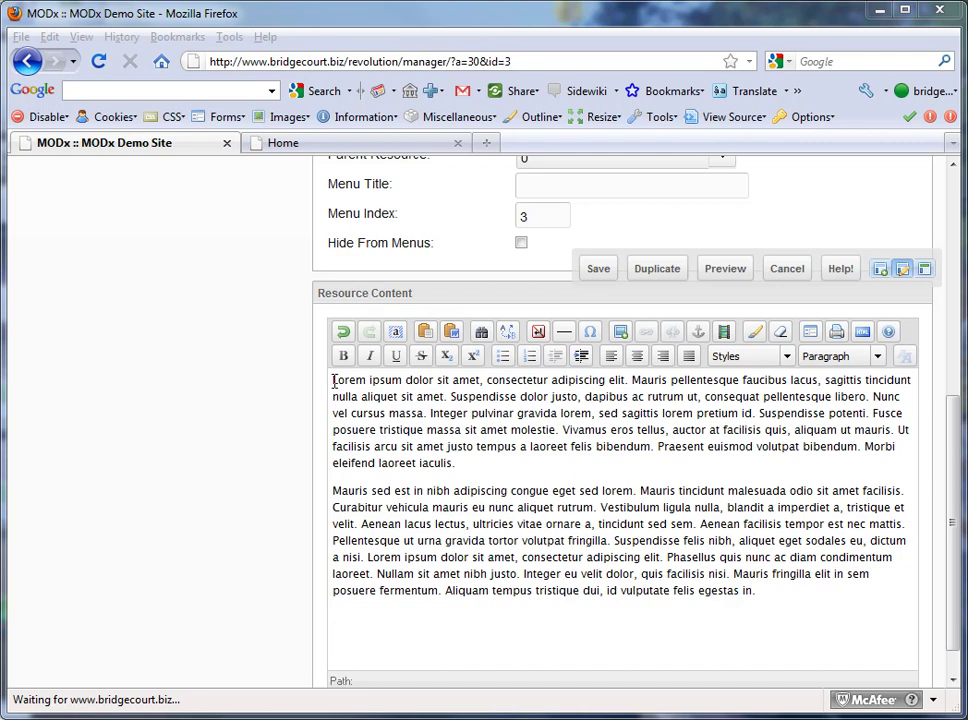
# Begin inserting an image before 'Lorem' at the very start of the Resource Content
pyautogui.click(333, 381)
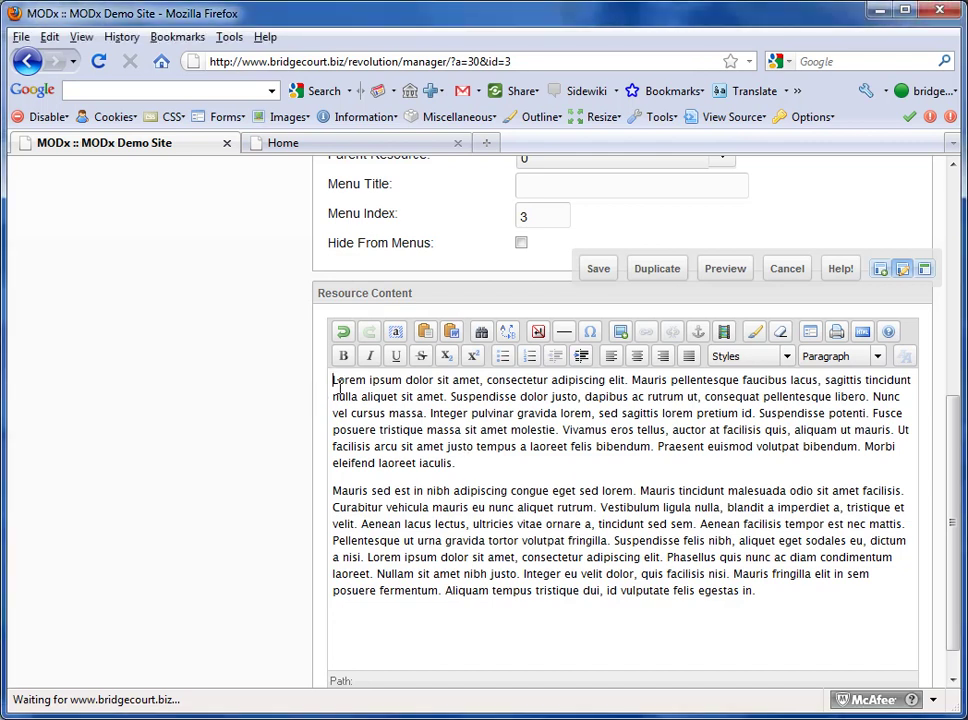
pyautogui.click(549, 397)
pyautogui.click(334, 382)
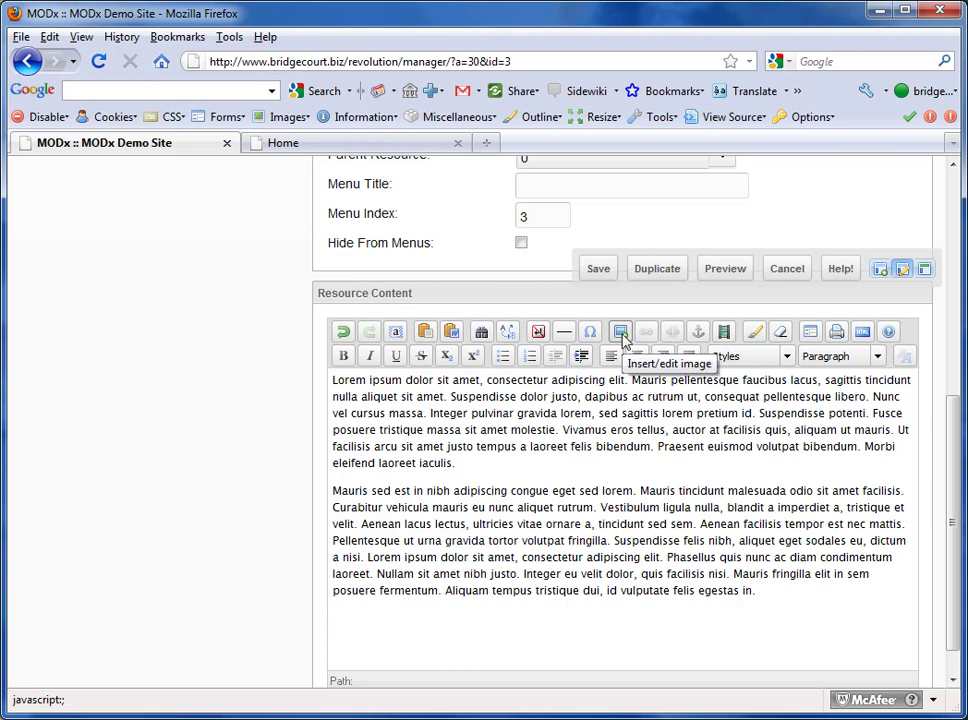
pyautogui.click(622, 338)
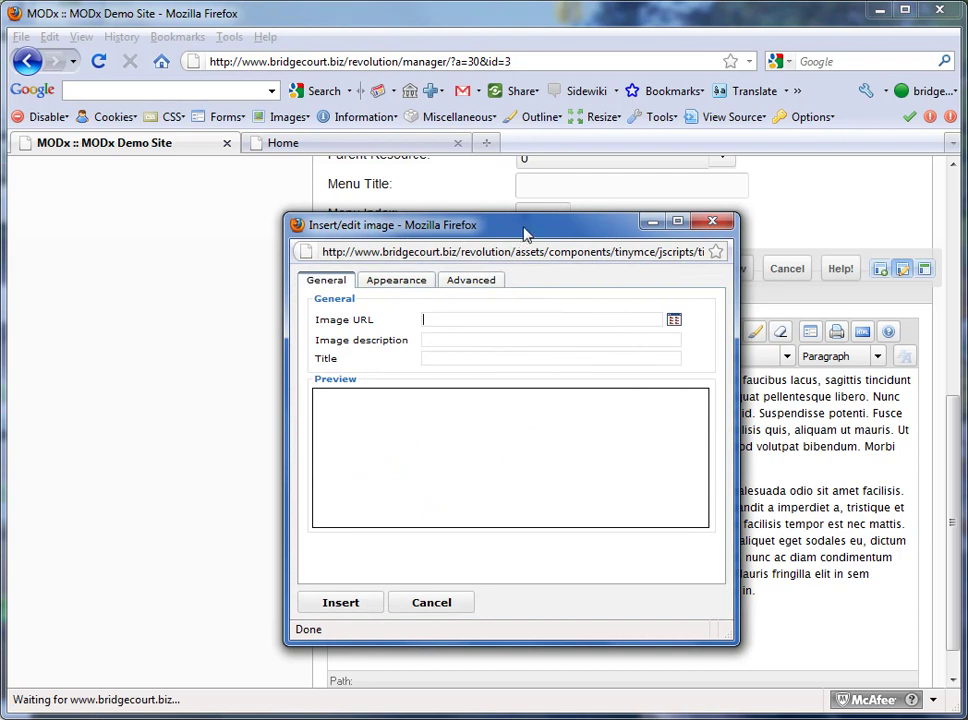
pyautogui.moveTo(524, 229); pyautogui.dragTo(527, 197)
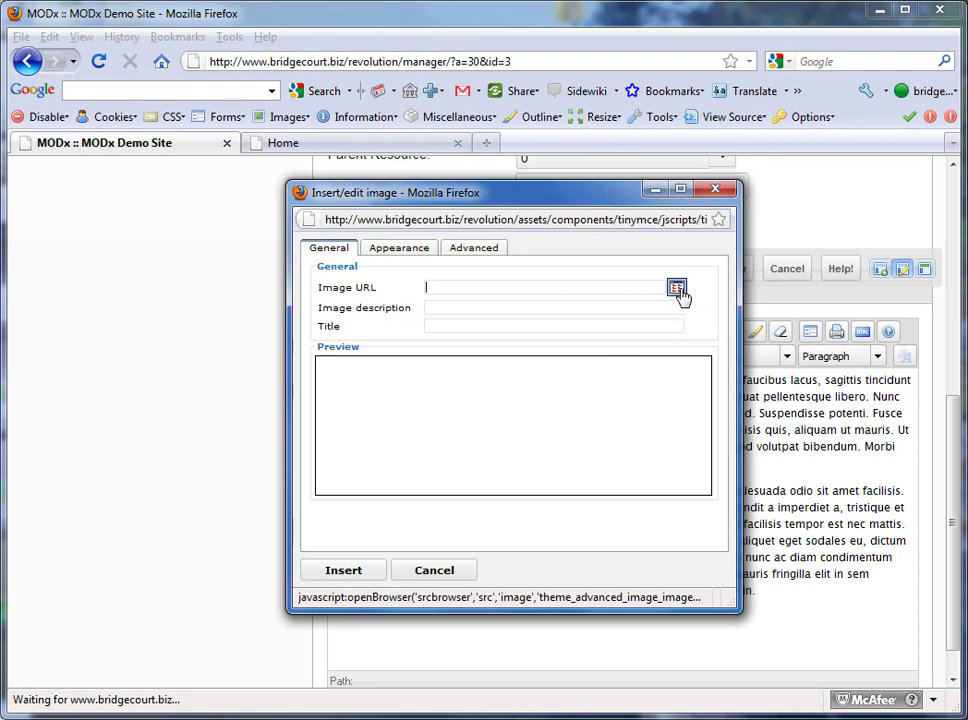
# Browse the server files from Image URL and show the images folder contents
pyautogui.click(677, 289)
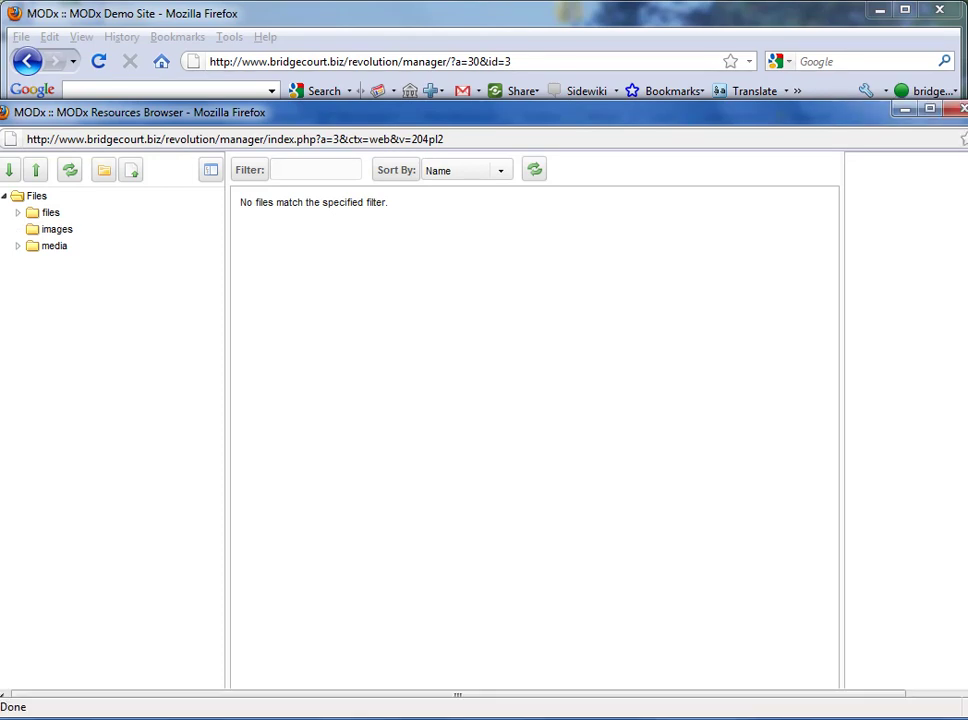
pyautogui.moveTo(230, 116); pyautogui.dragTo(246, 96)
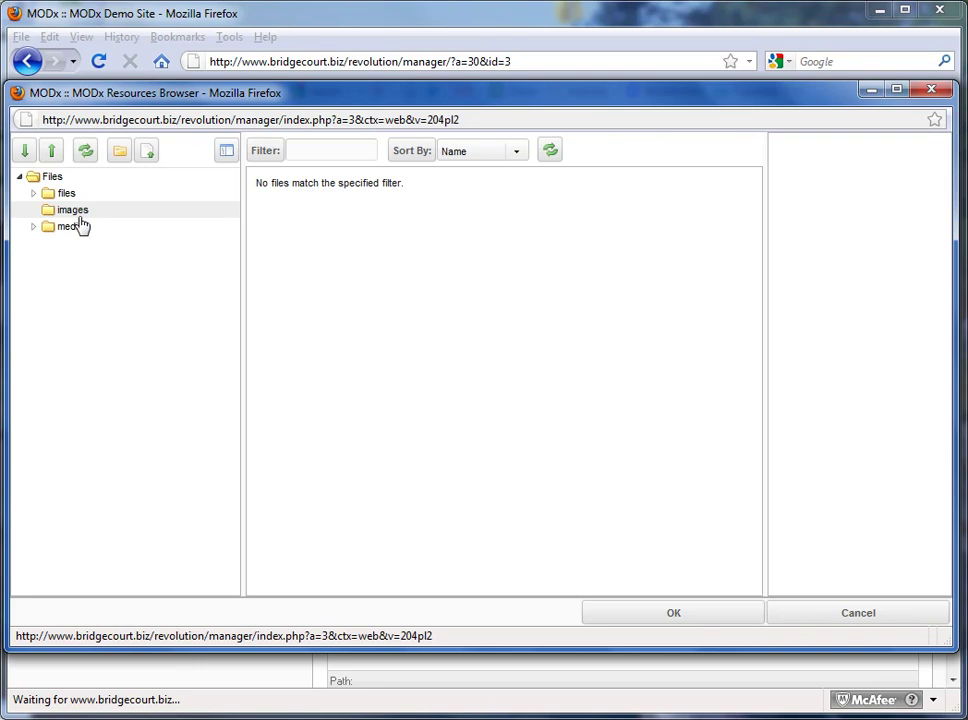
pyautogui.click(78, 219)
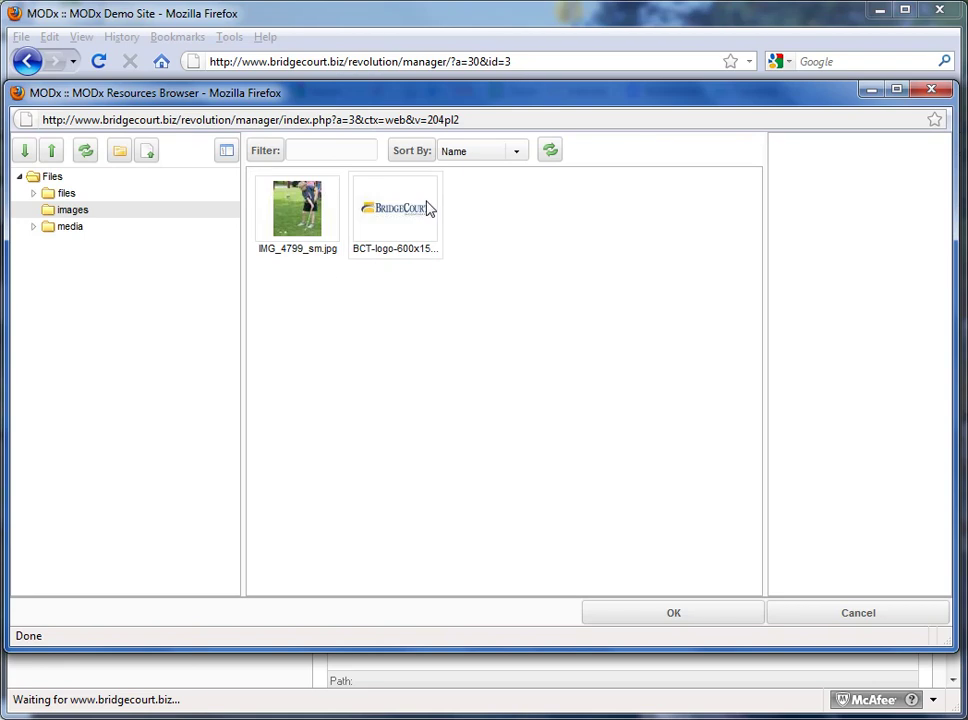
# Choose Upload Files from the images folder's context menu
pyautogui.rightClick(121, 217)
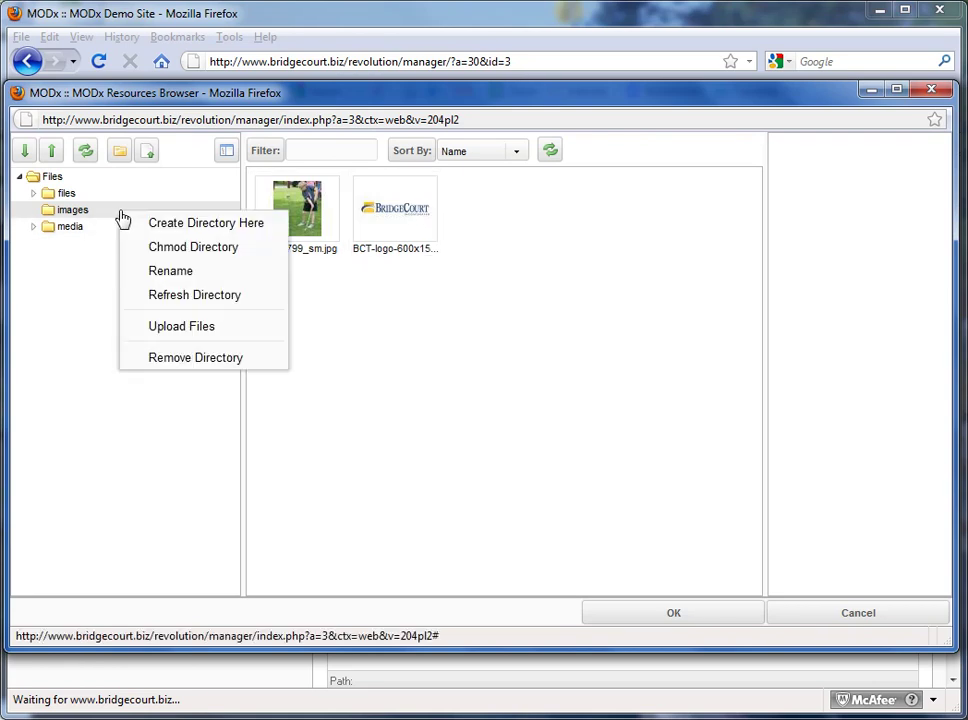
pyautogui.click(195, 335)
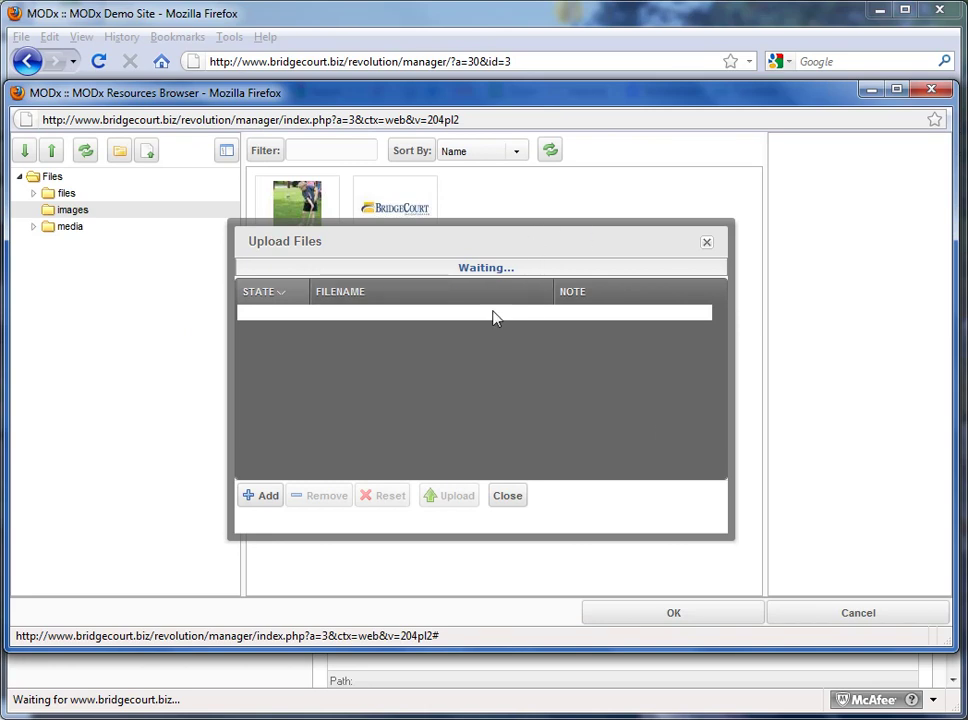
# Add BCT-logo-600x150.gif from the computer to the upload queue
pyautogui.click(260, 496)
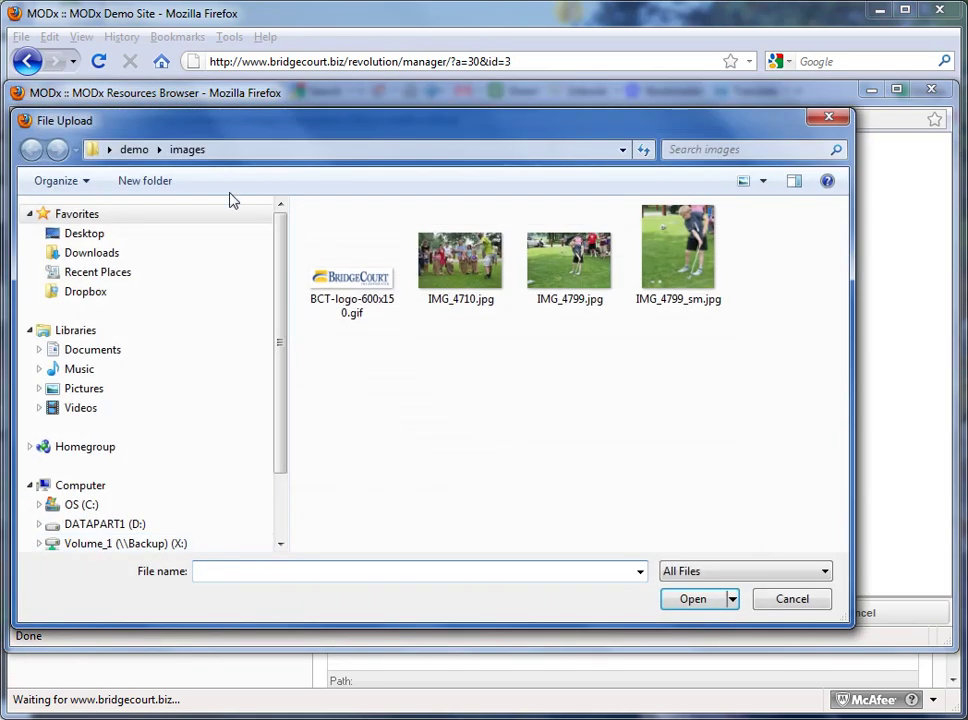
pyautogui.moveTo(204, 125); pyautogui.dragTo(240, 136)
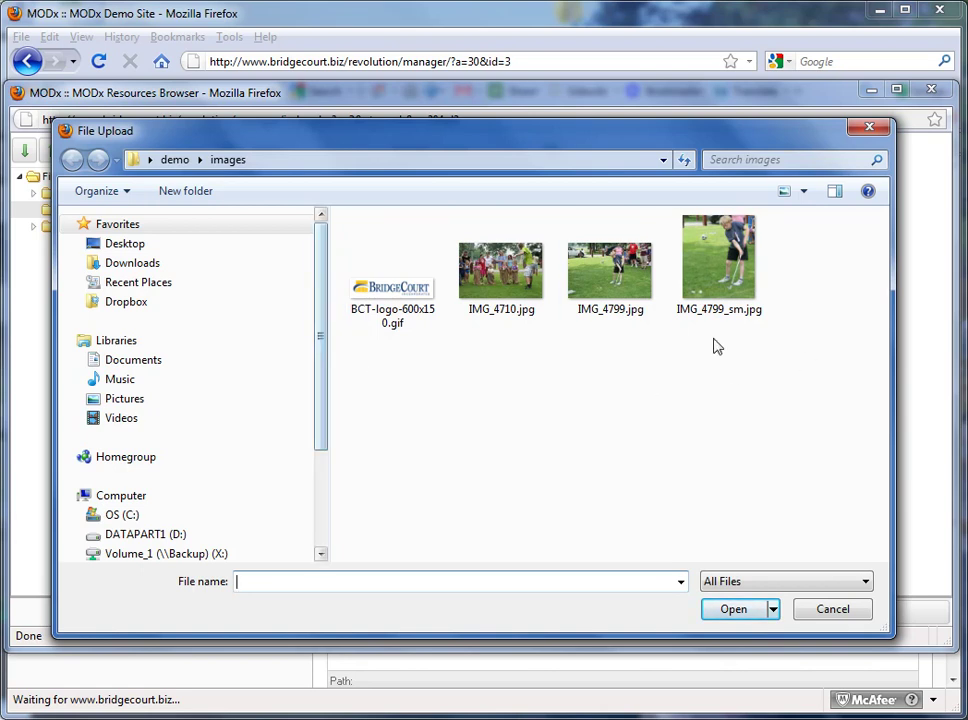
pyautogui.click(395, 296)
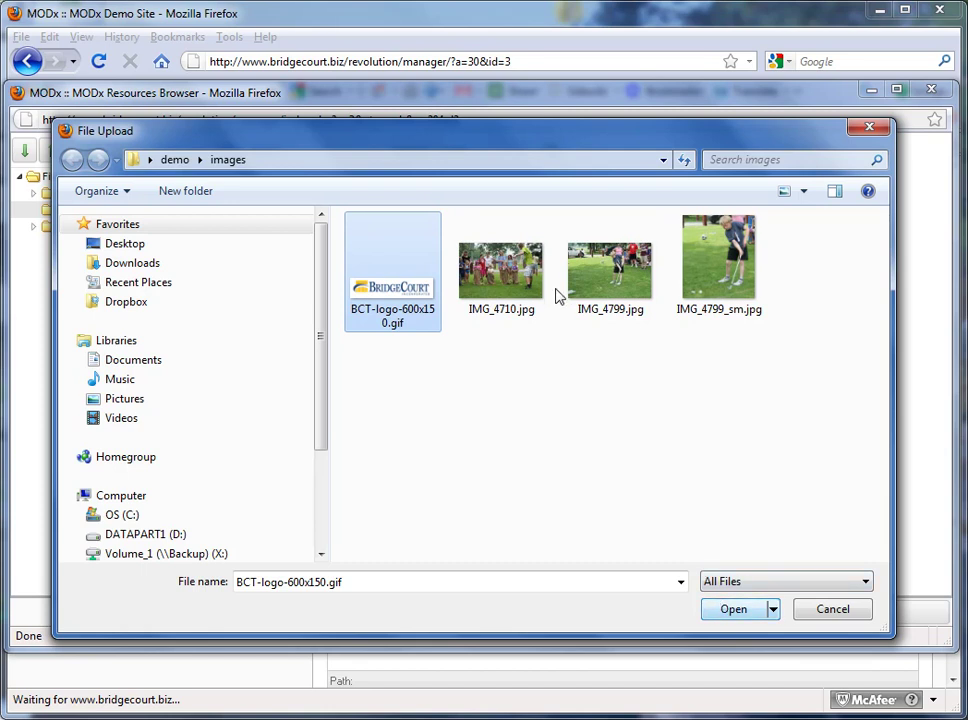
pyautogui.click(735, 614)
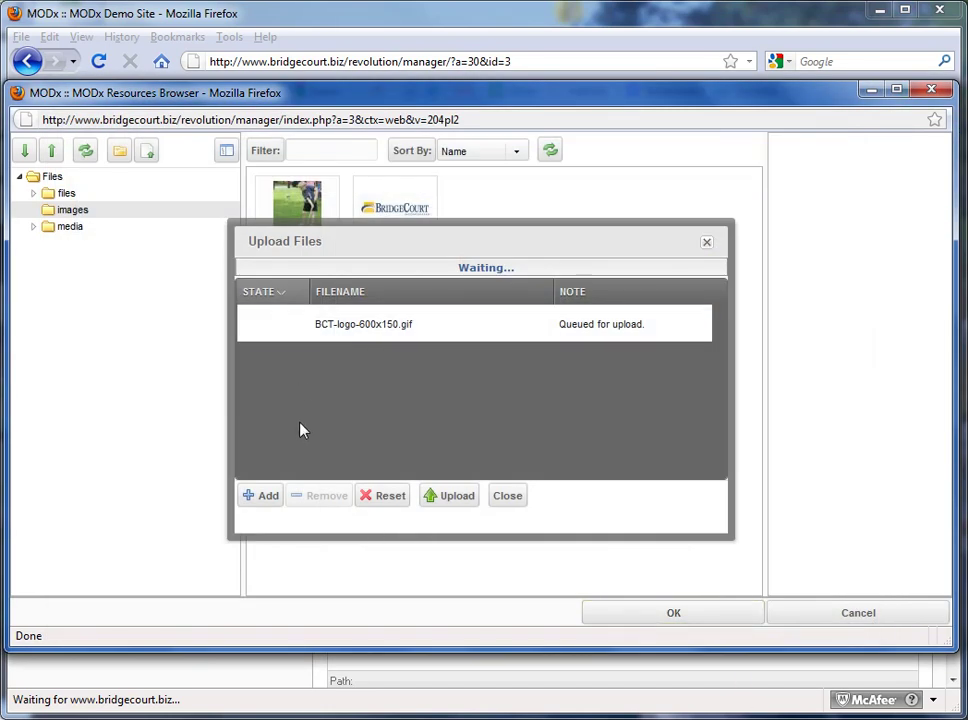
# Upload BCT-logo-600x150.gif into the images folder and return to the file browser
pyautogui.moveTo(330, 324); pyautogui.dragTo(385, 389)
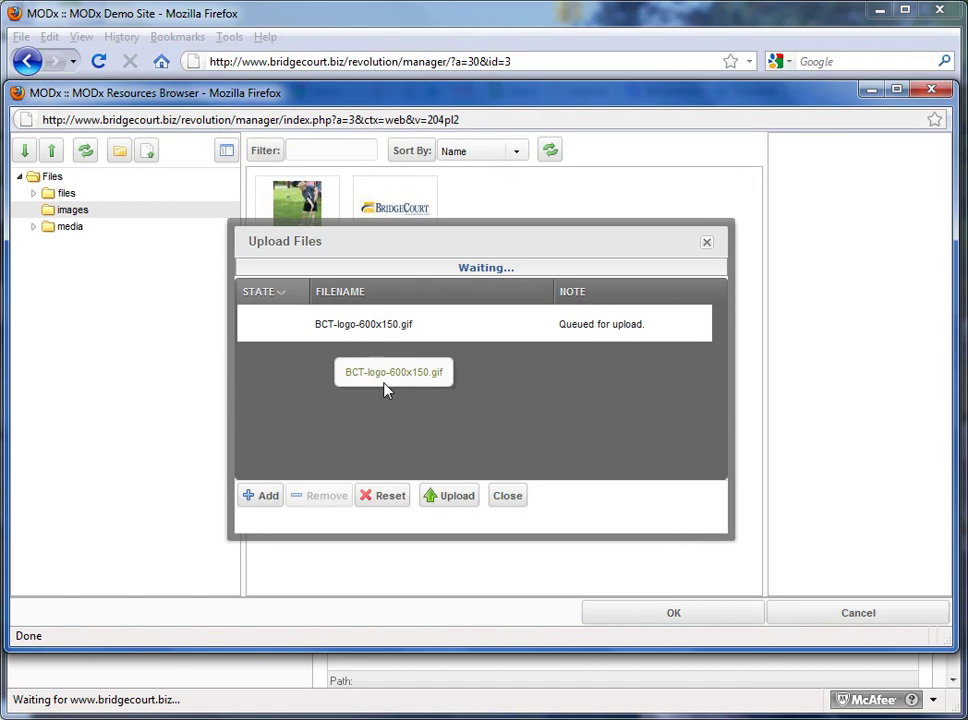
pyautogui.click(451, 498)
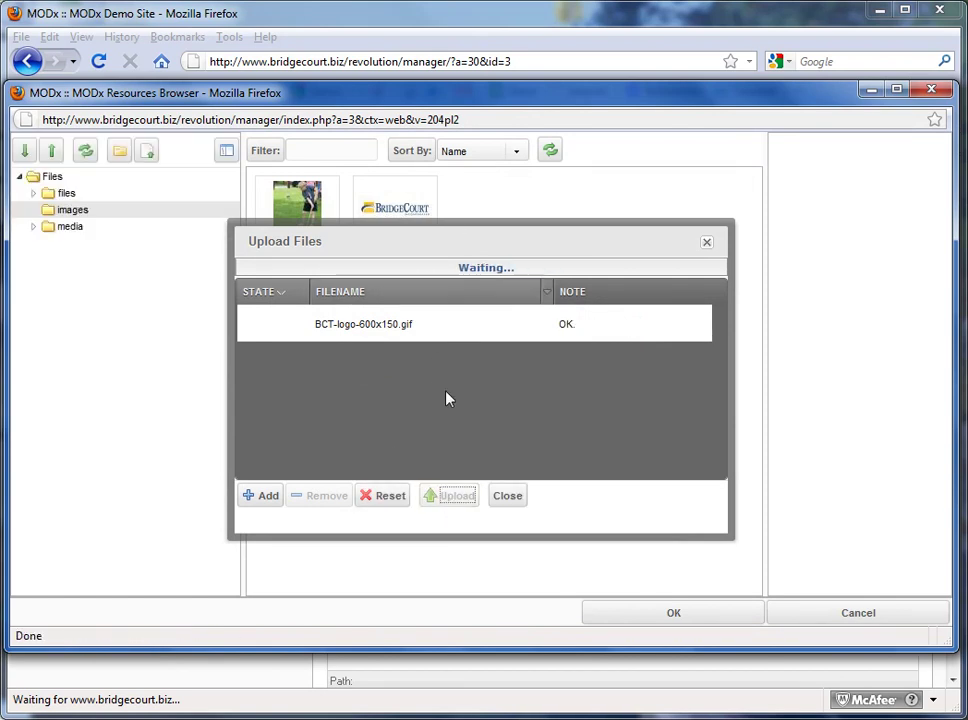
pyautogui.moveTo(262, 291)
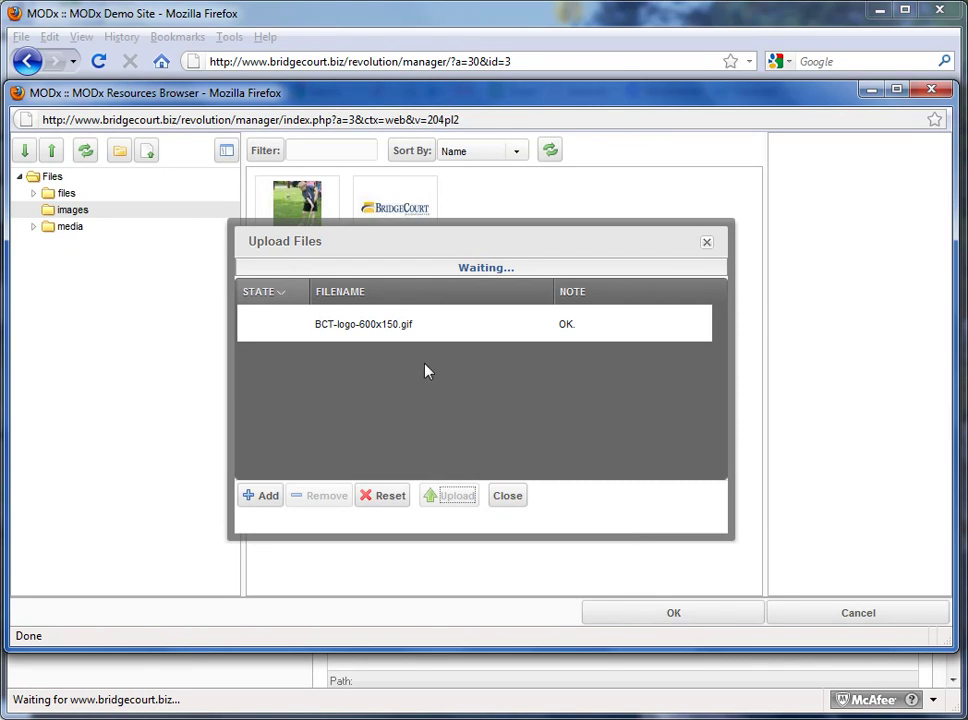
pyautogui.moveTo(346, 324); pyautogui.dragTo(404, 435)
pyautogui.click(509, 499)
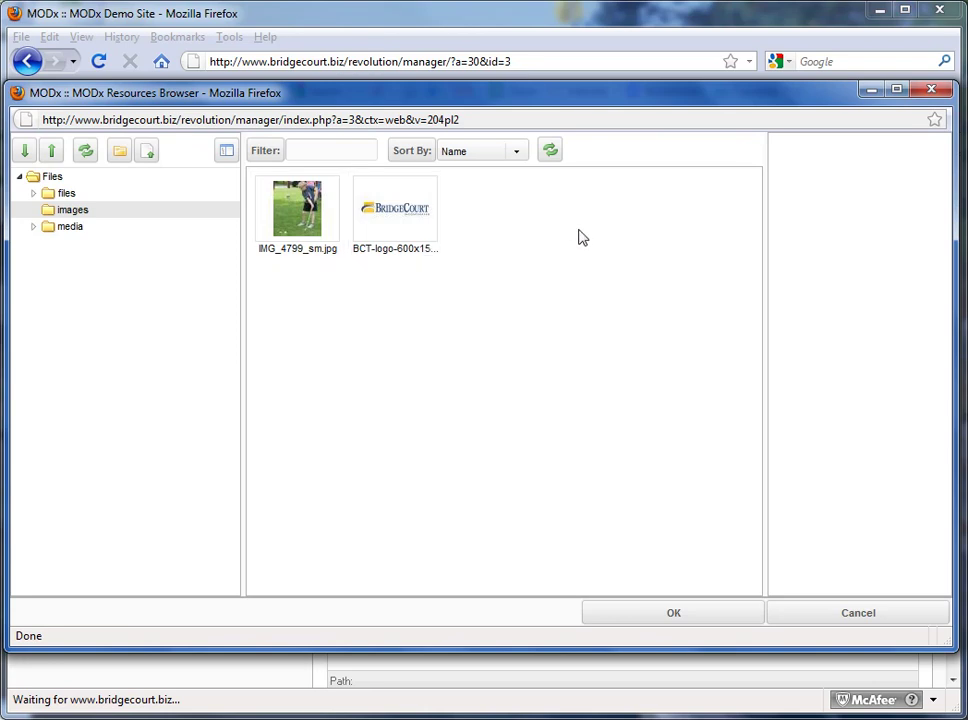
# Choose BCT-logo-600x150.gif from the images folder as the image URL
pyautogui.click(387, 212)
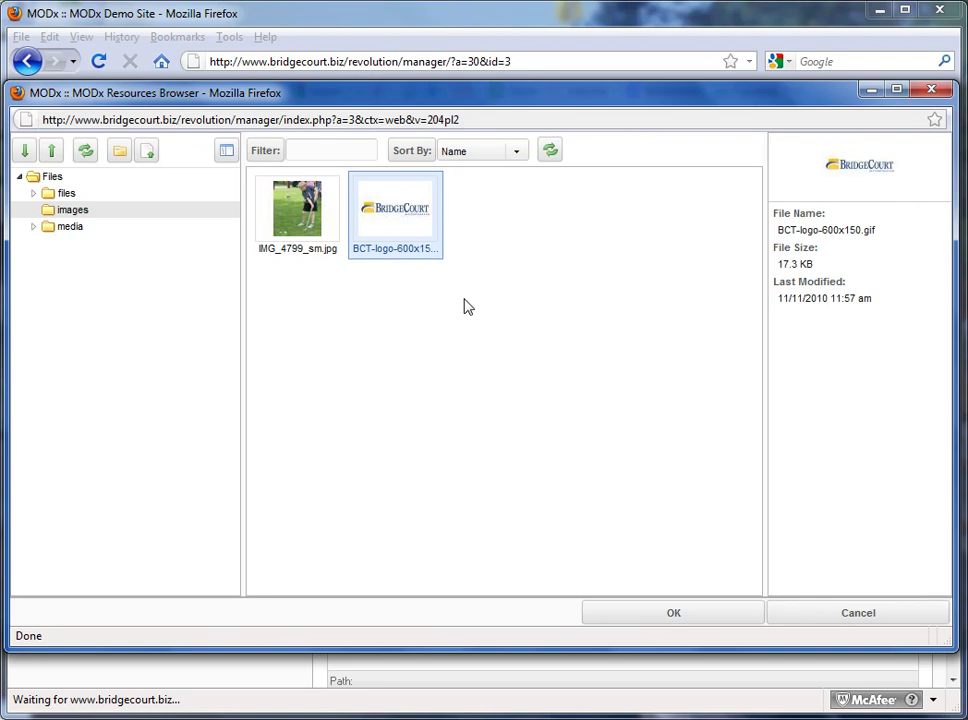
pyautogui.doubleClick(404, 212)
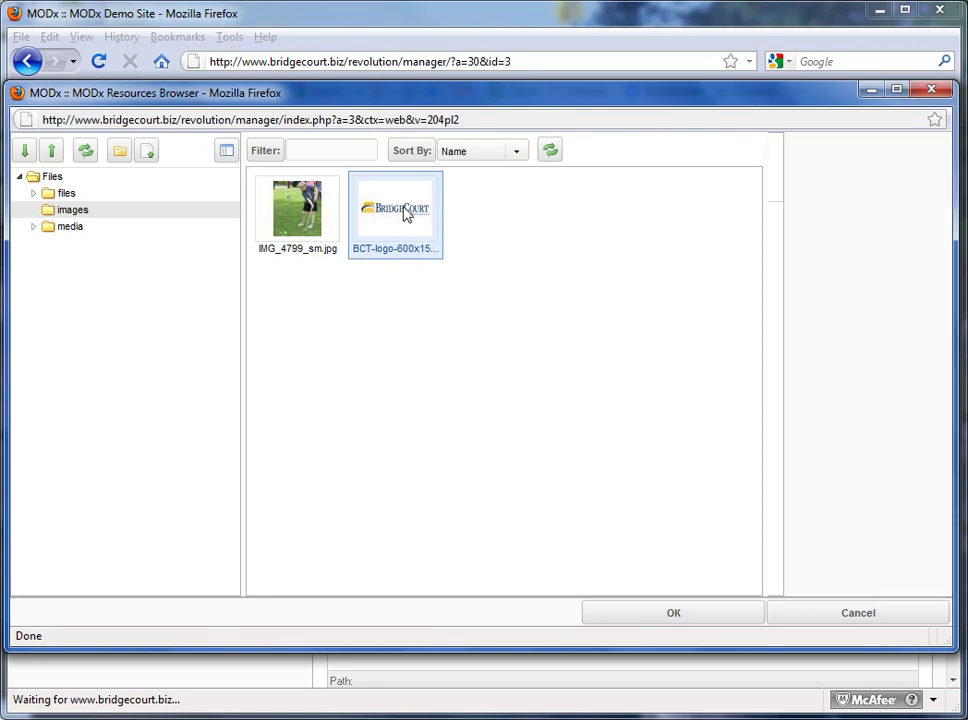
pyautogui.moveTo(476, 492)
pyautogui.mouseDown()
pyautogui.moveTo(644, 532)
pyautogui.moveTo(430, 500)
pyautogui.moveTo(650, 514)
pyautogui.moveTo(452, 497)
pyautogui.mouseUp()
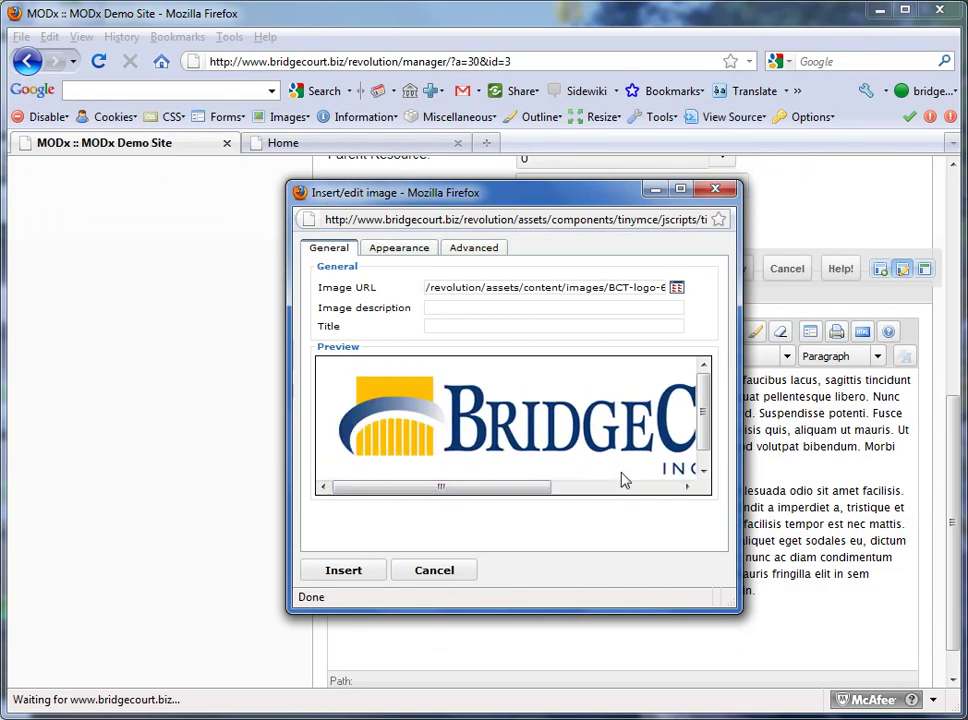
# Set the image description and title to 'Bridgecourt Logo' and insert it
pyautogui.click(450, 307)
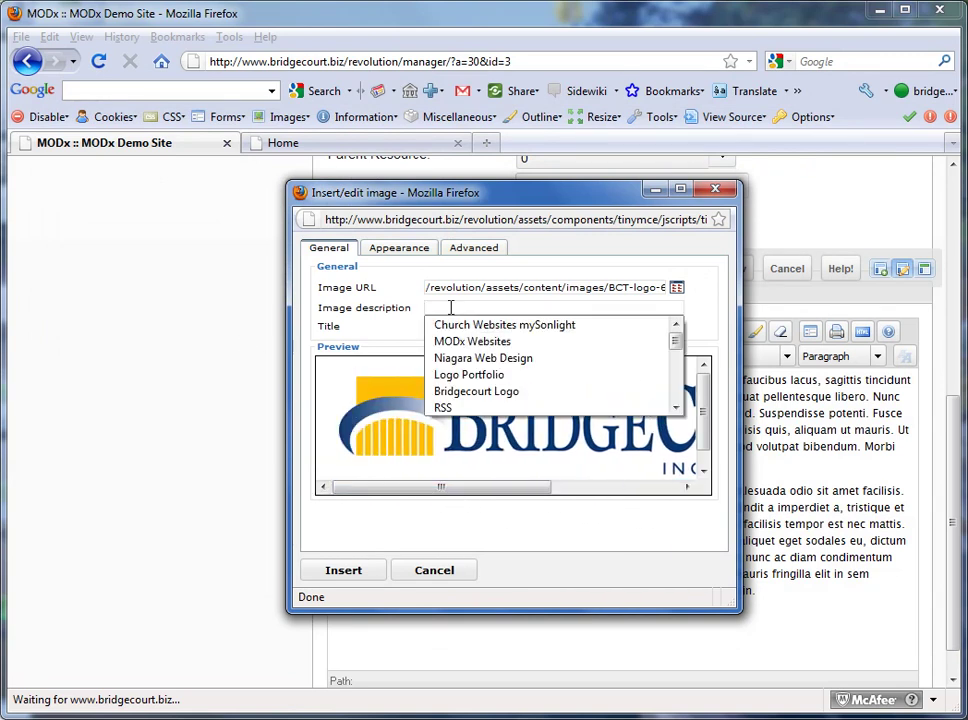
pyautogui.write('br')
pyautogui.click(456, 325)
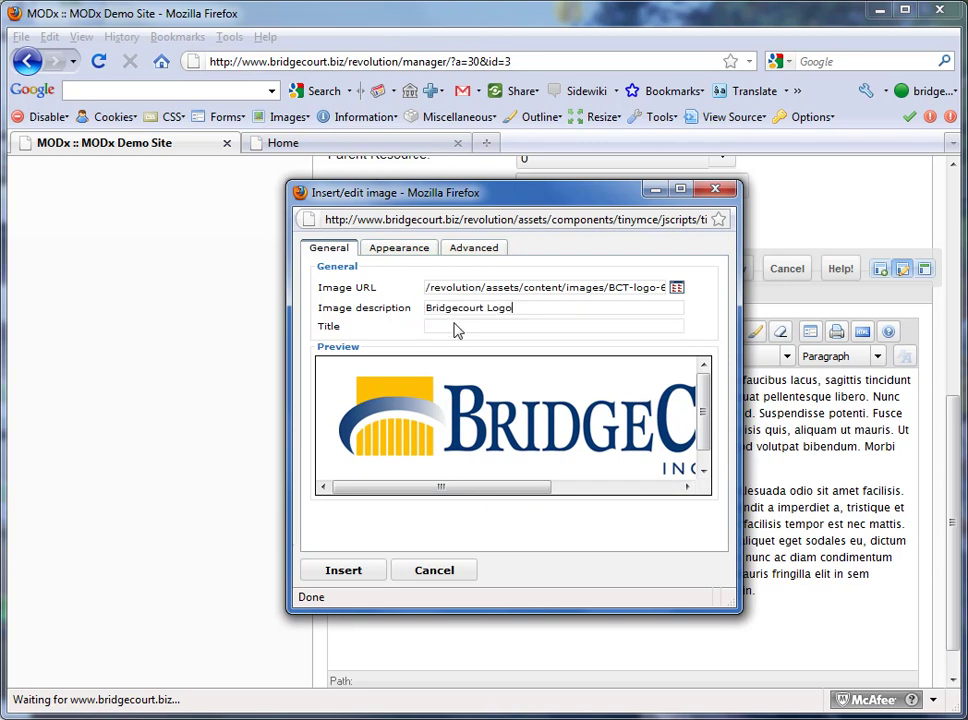
pyautogui.click(458, 326)
pyautogui.write('br')
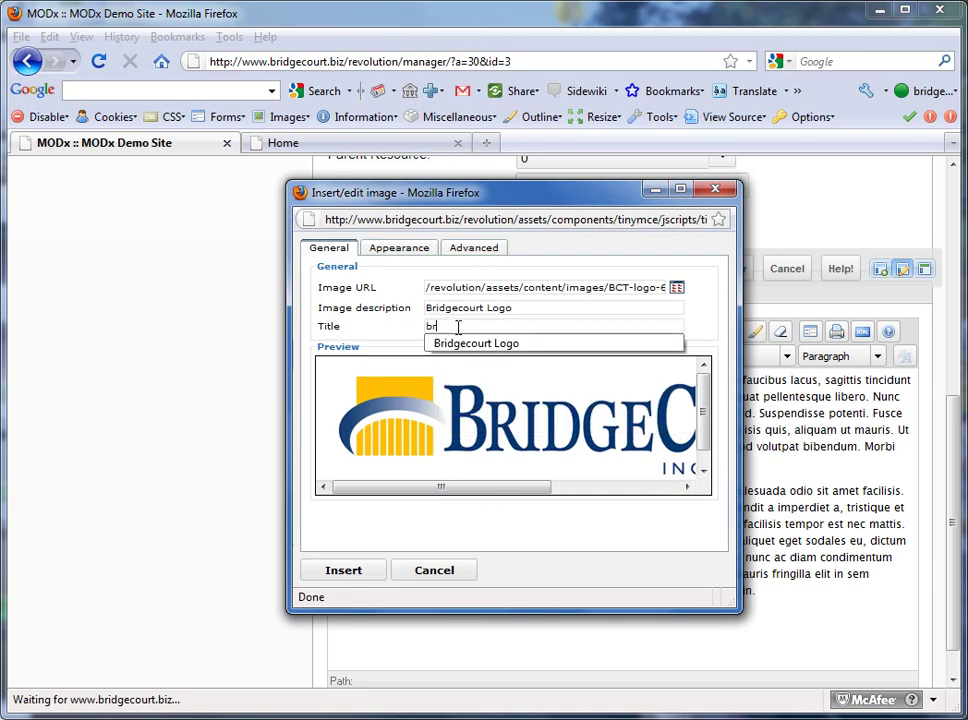
pyautogui.click(455, 344)
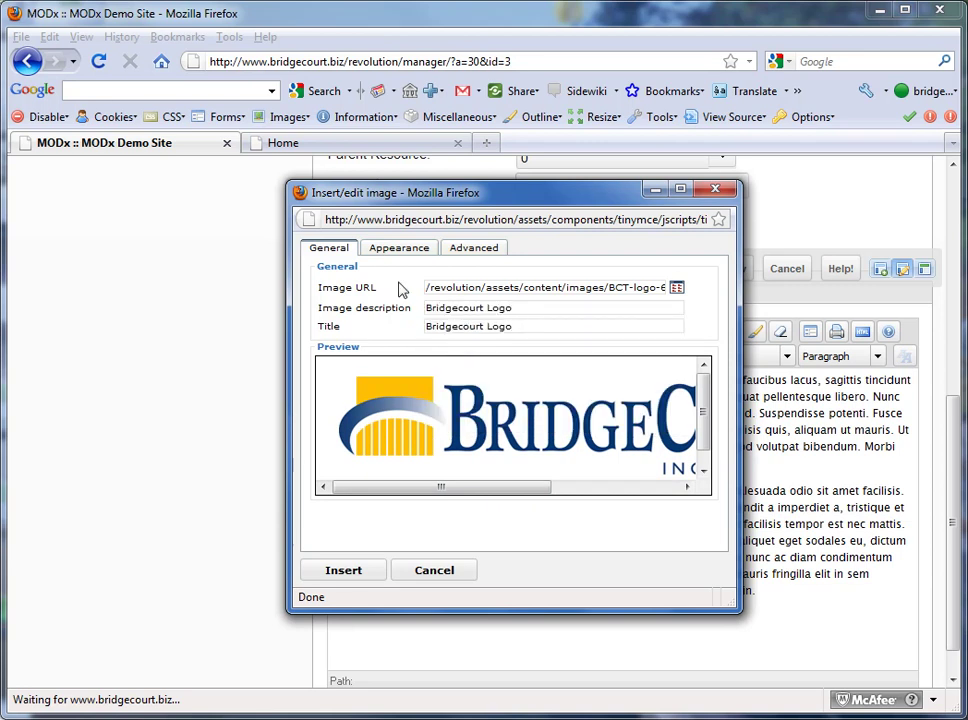
pyautogui.moveTo(510, 195); pyautogui.dragTo(449, 171)
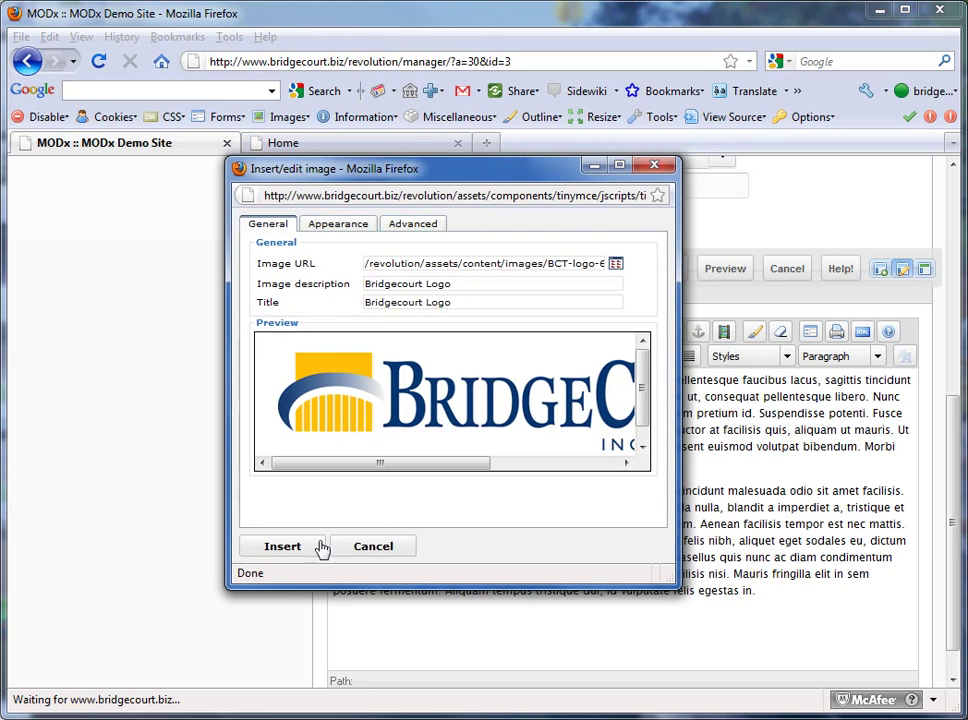
pyautogui.click(284, 547)
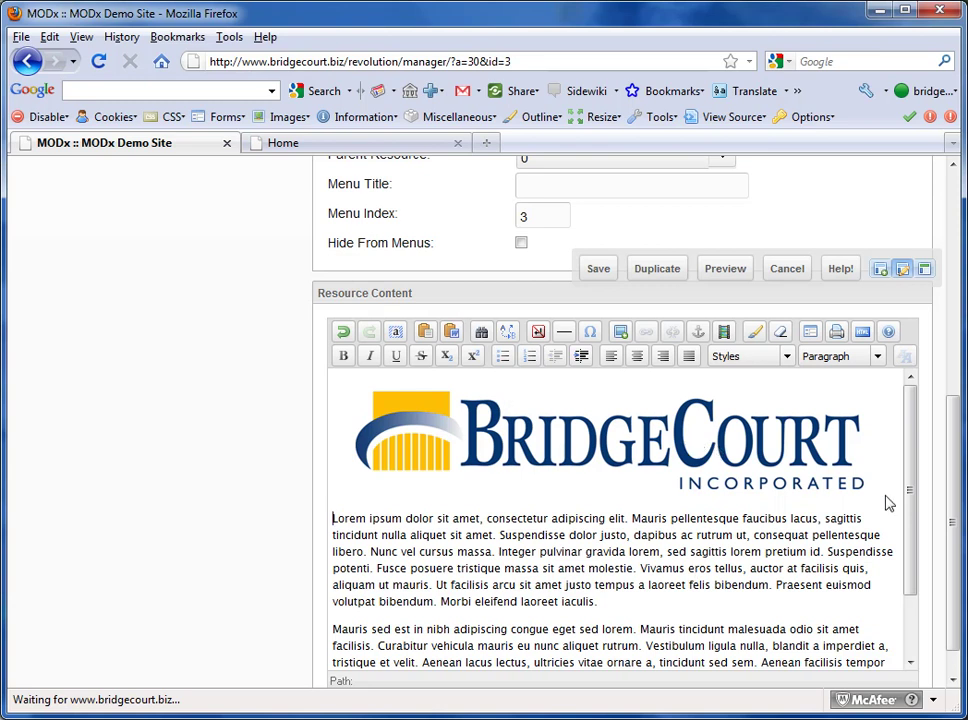
# Move the inserted logo back to the top of the content, above the first paragraph
pyautogui.moveTo(910, 525); pyautogui.dragTo(914, 575)
pyautogui.click(558, 414)
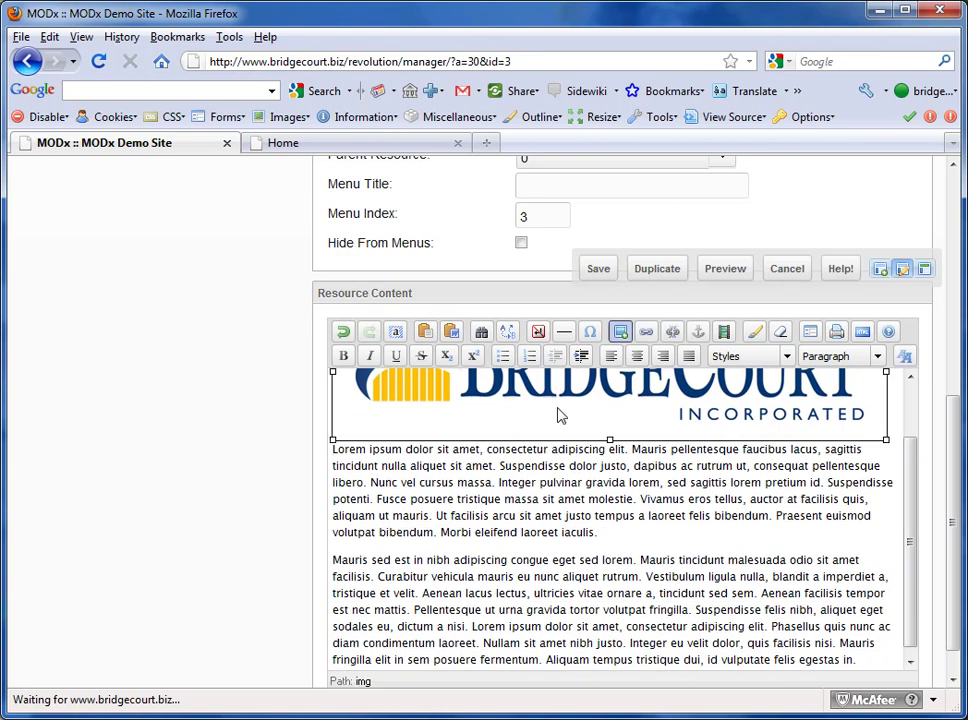
pyautogui.moveTo(580, 397); pyautogui.dragTo(335, 570)
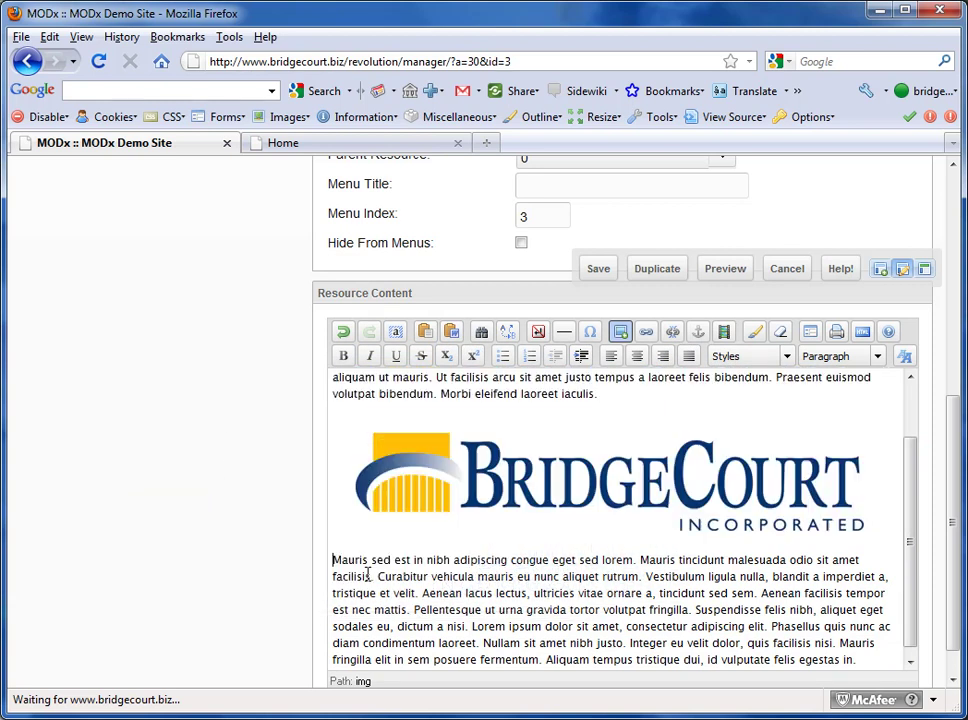
pyautogui.scroll(2, 557, 609)
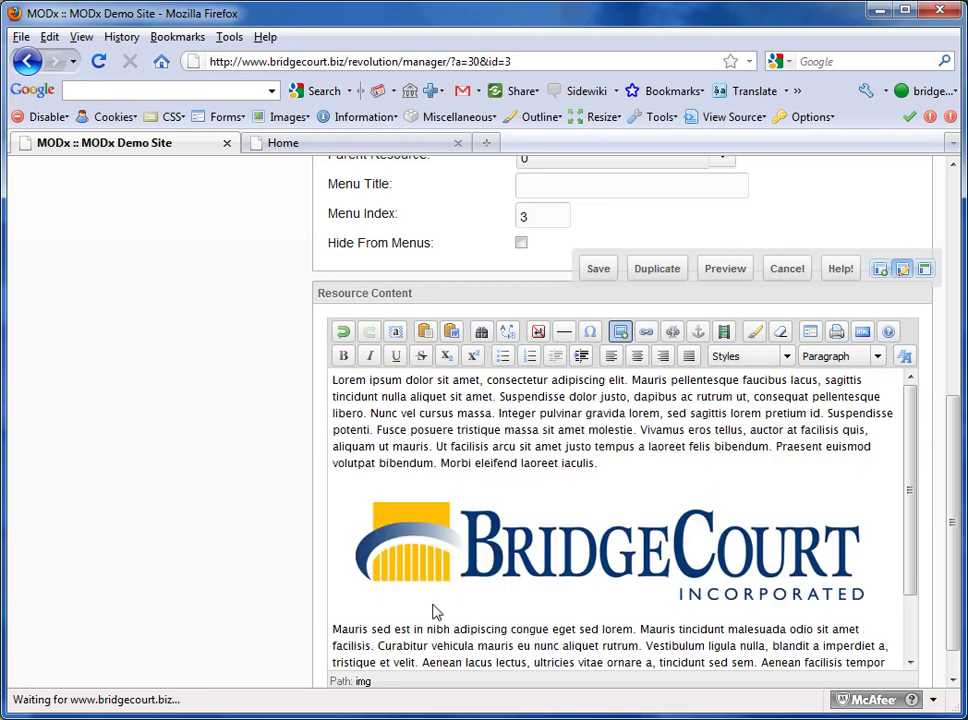
pyautogui.scroll(1, 545, 500)
pyautogui.moveTo(500, 585); pyautogui.dragTo(334, 426)
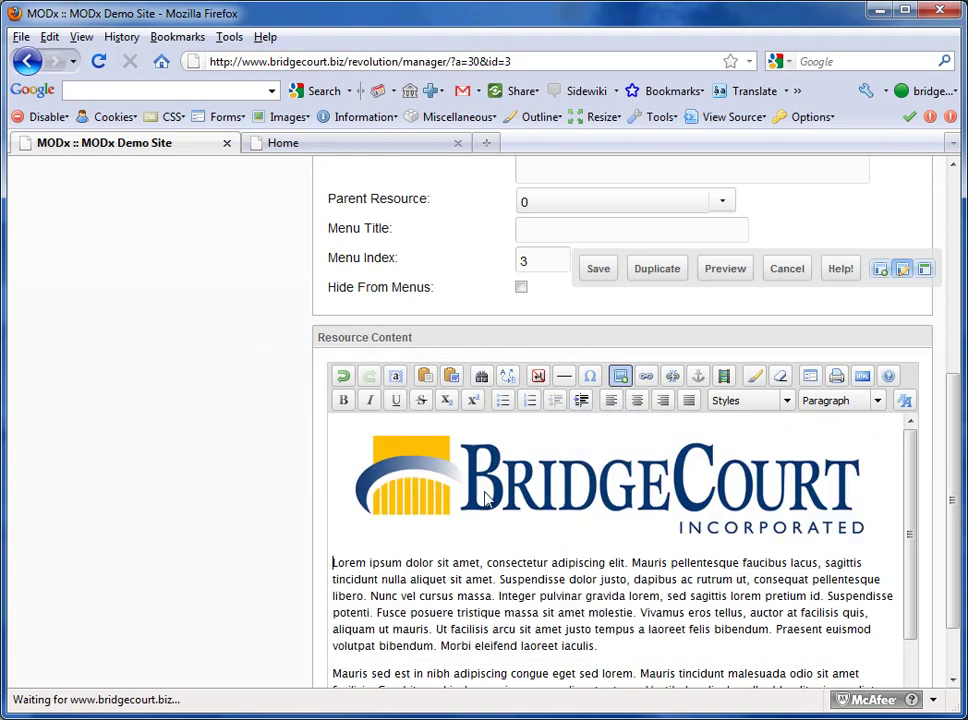
# Shrink the BridgeCourt logo to about 228x57 so the first paragraph wraps beside it
pyautogui.click(712, 545)
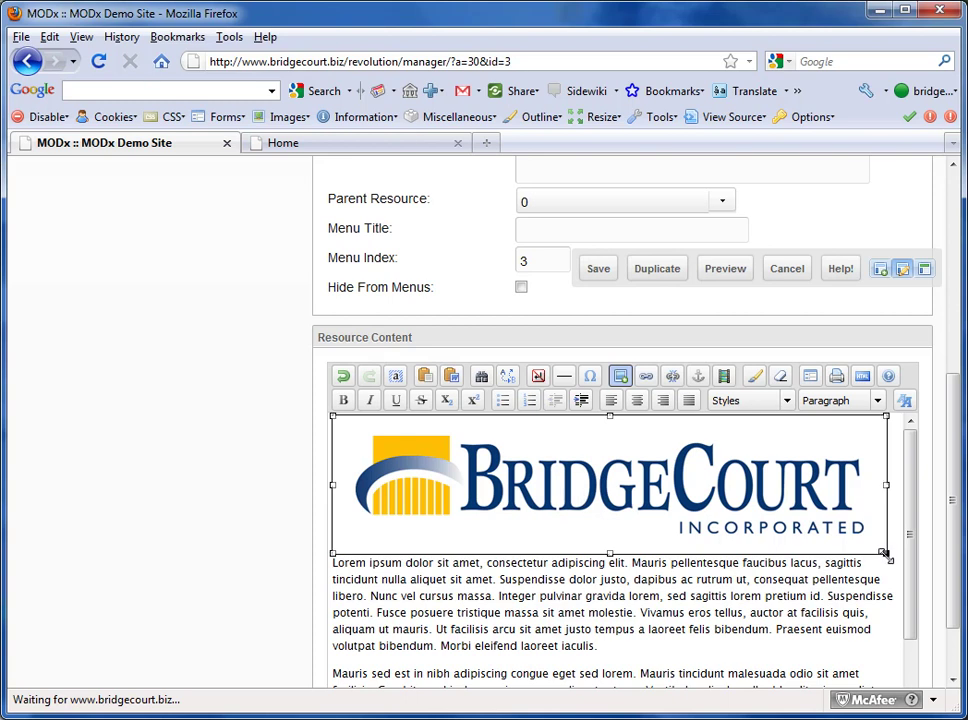
pyautogui.moveTo(886, 556)
pyautogui.mouseDown()
pyautogui.moveTo(779, 547)
pyautogui.moveTo(642, 504)
pyautogui.moveTo(686, 531)
pyautogui.mouseUp()
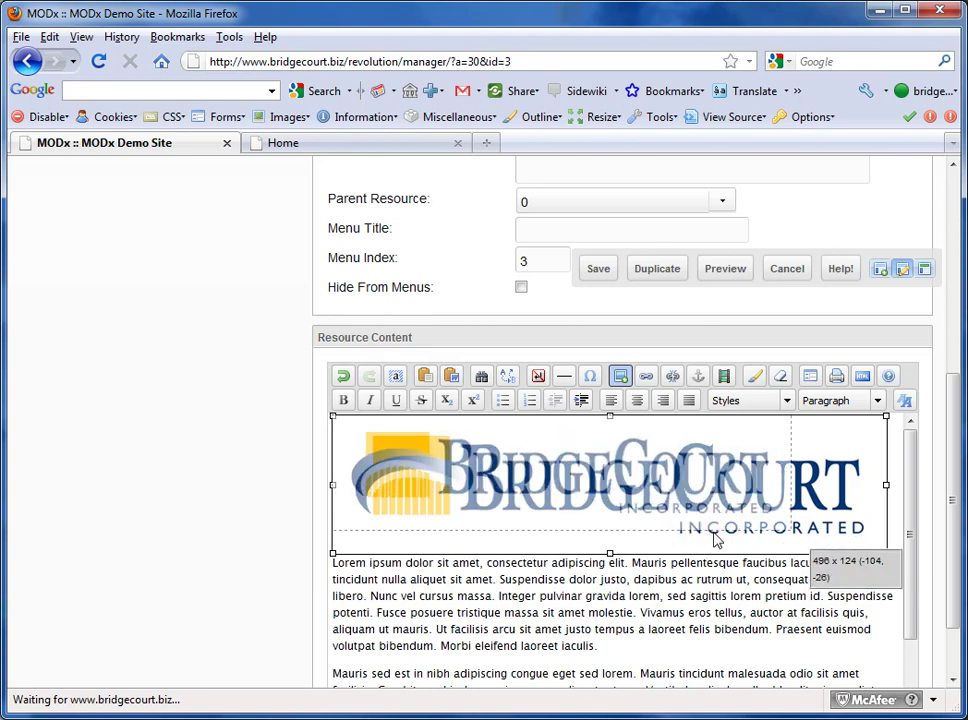
pyautogui.moveTo(715, 540); pyautogui.dragTo(597, 484)
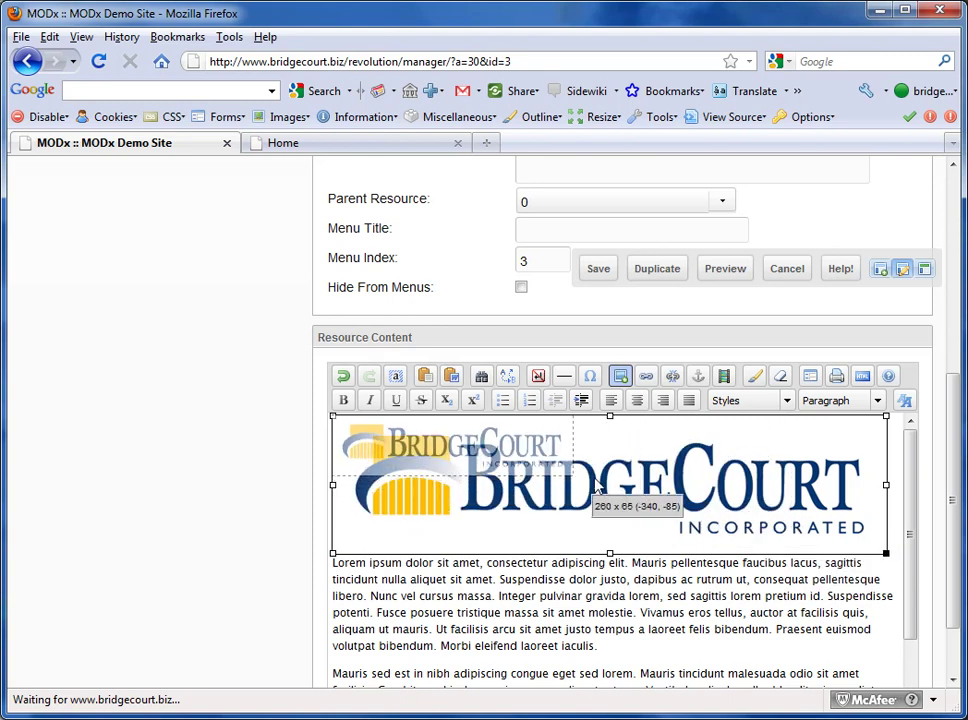
pyautogui.moveTo(597, 484); pyautogui.dragTo(548, 474)
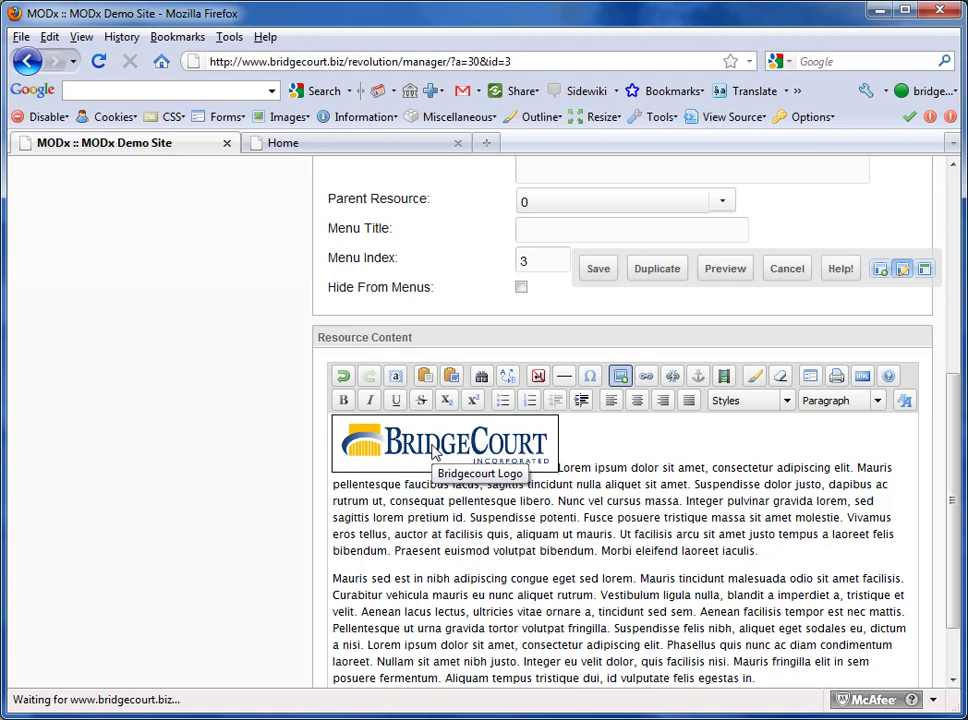
pyautogui.click(641, 467)
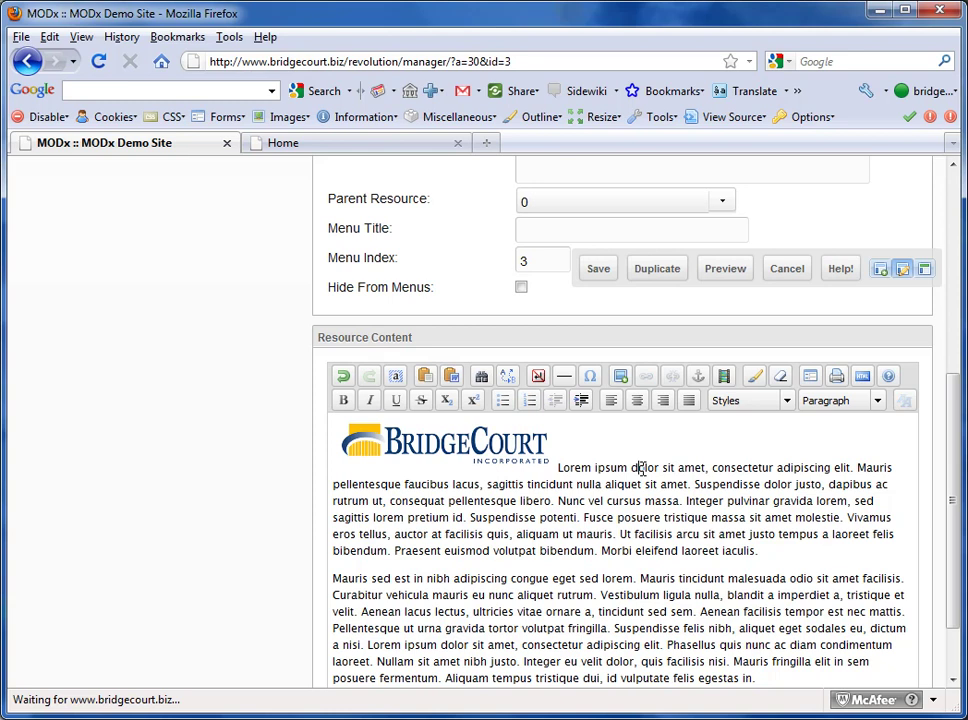